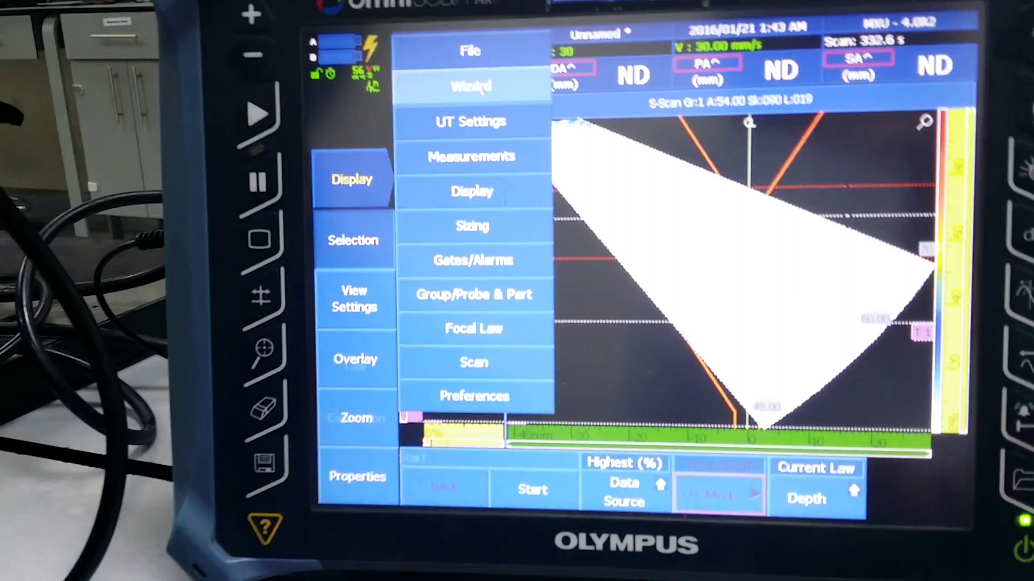
# - In the Calibration wizard, choose the Sizing calibration type and TCG mode
pyautogui.click(471, 86)
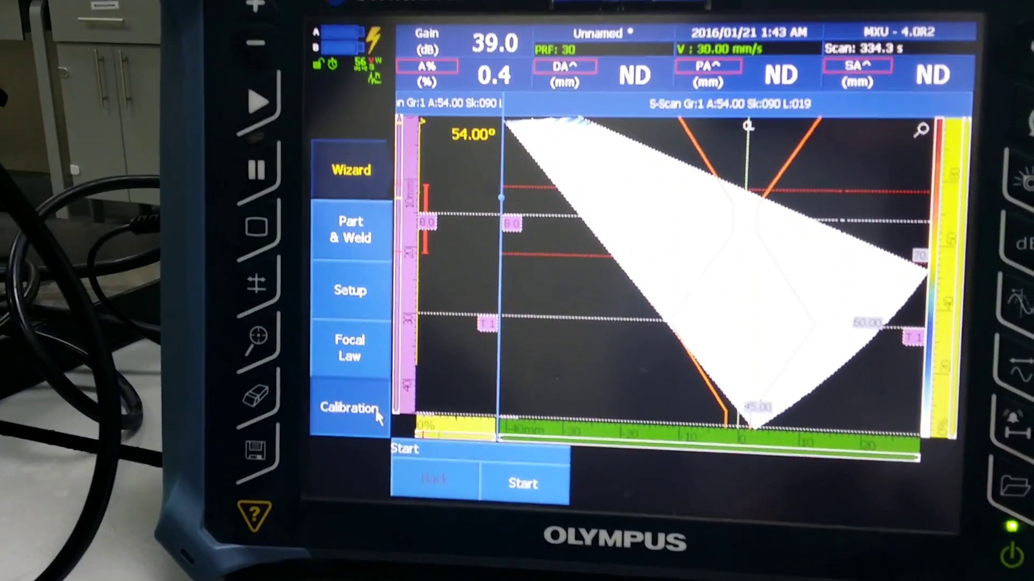
pyautogui.click(376, 408)
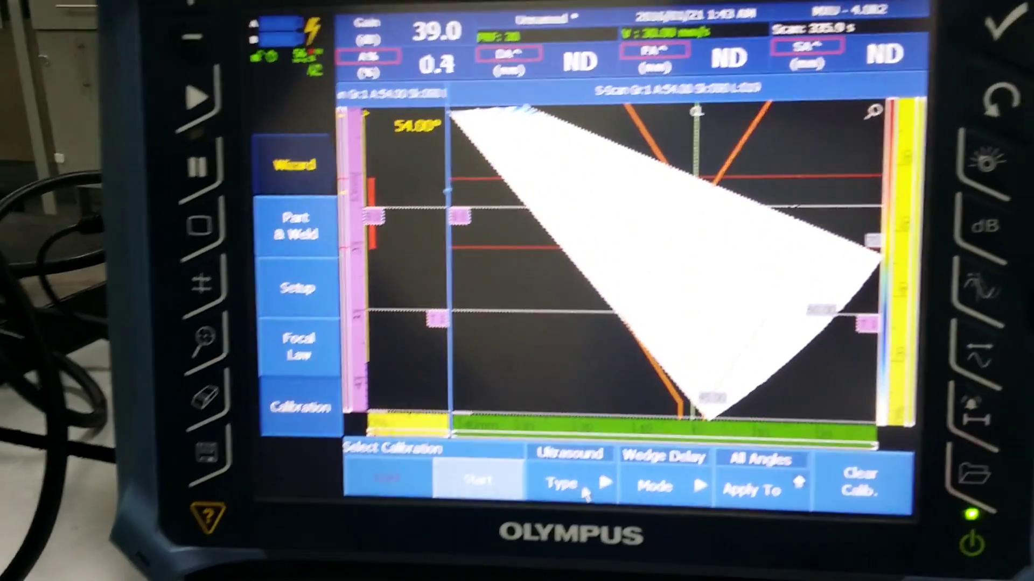
pyautogui.click(611, 474)
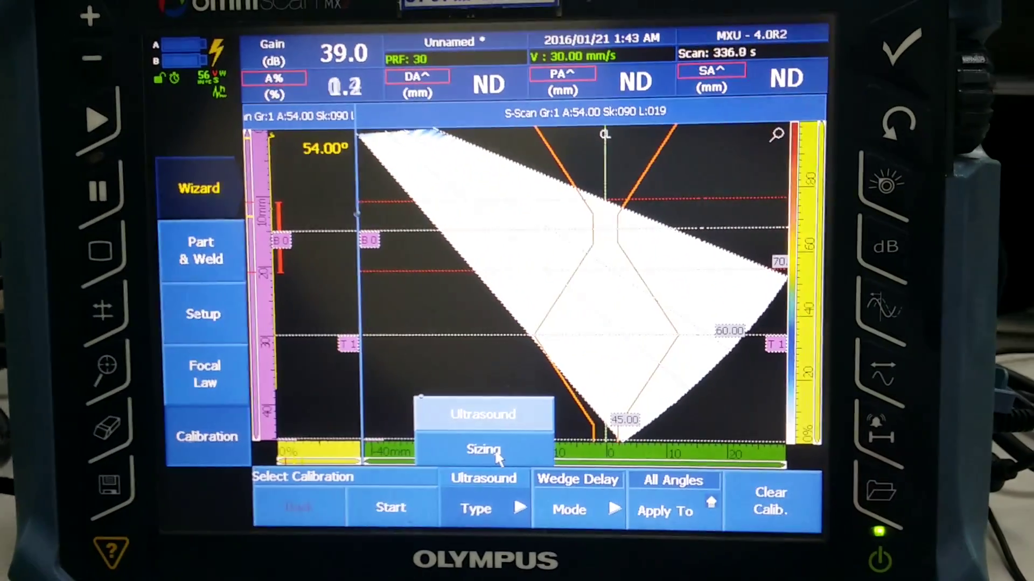
pyautogui.click(498, 458)
pyautogui.click(578, 482)
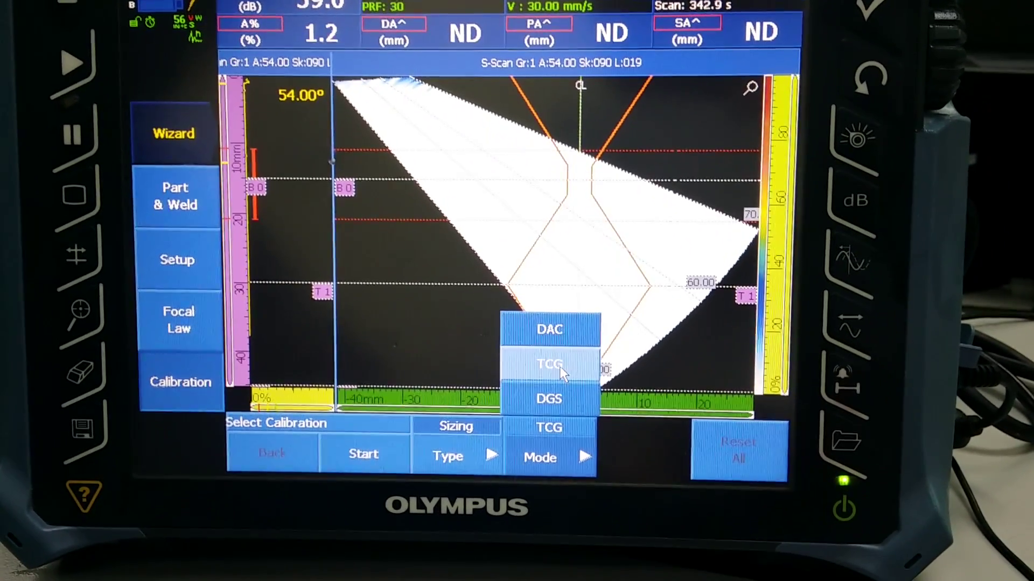
pyautogui.click(560, 366)
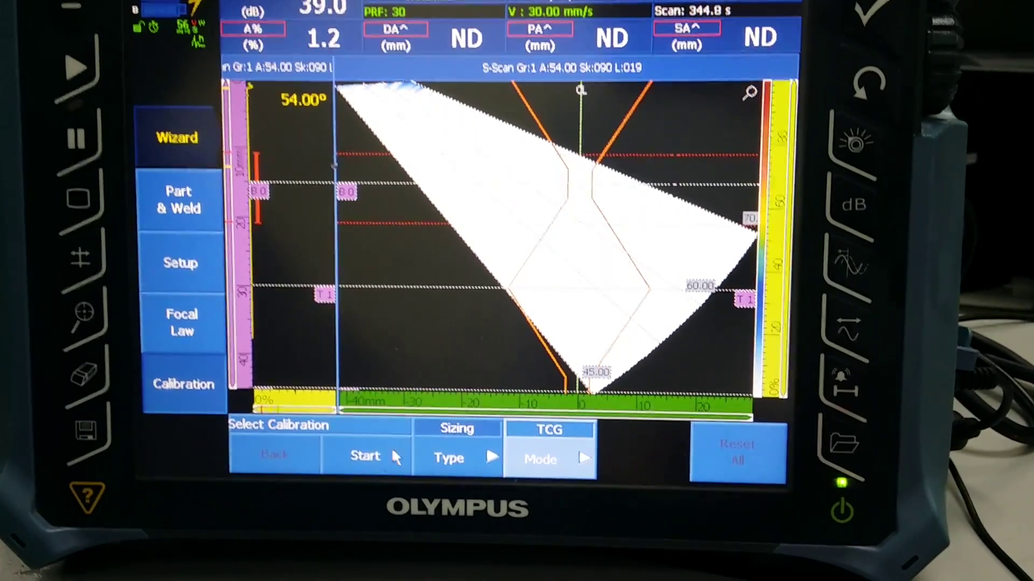
# - Start the TCG calibration with ASME compliance and advance to the reference amplitude step
pyautogui.click(397, 457)
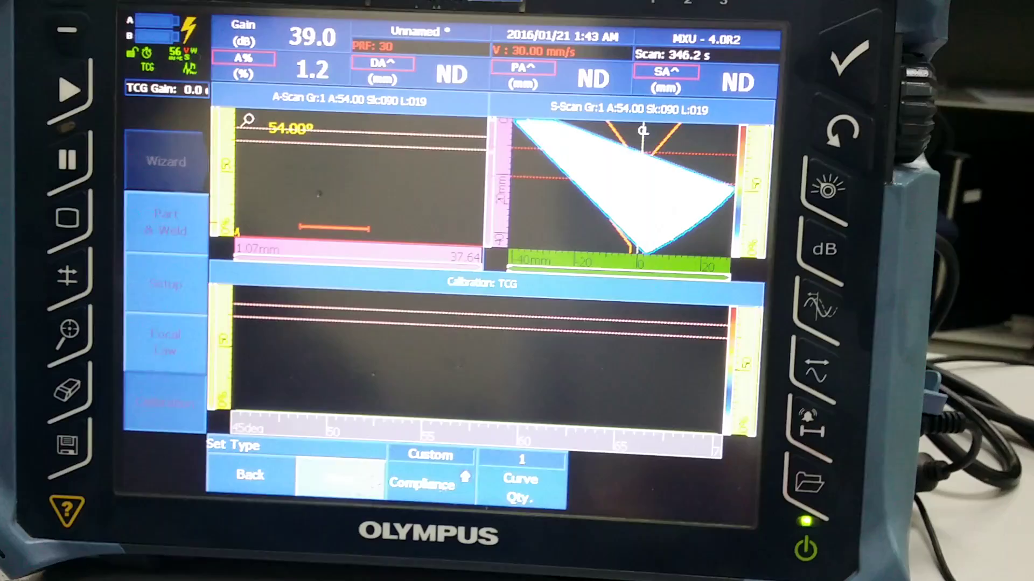
pyautogui.click(431, 477)
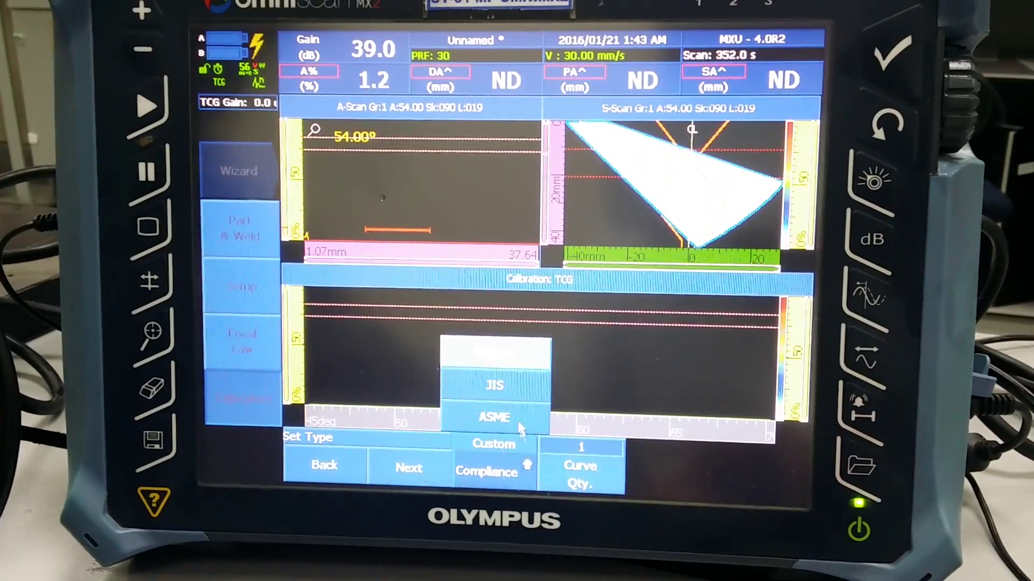
pyautogui.click(503, 412)
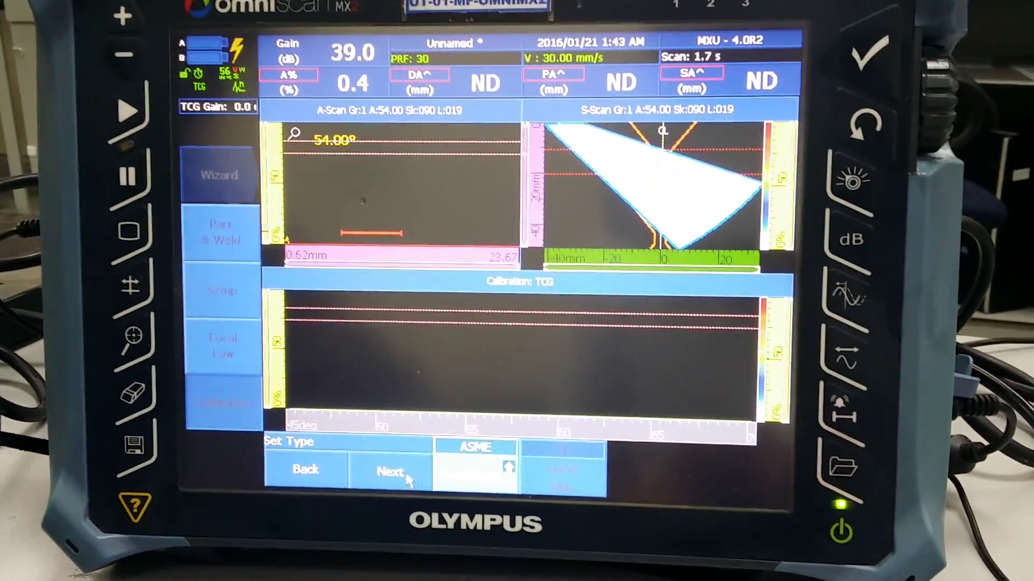
pyautogui.click(416, 482)
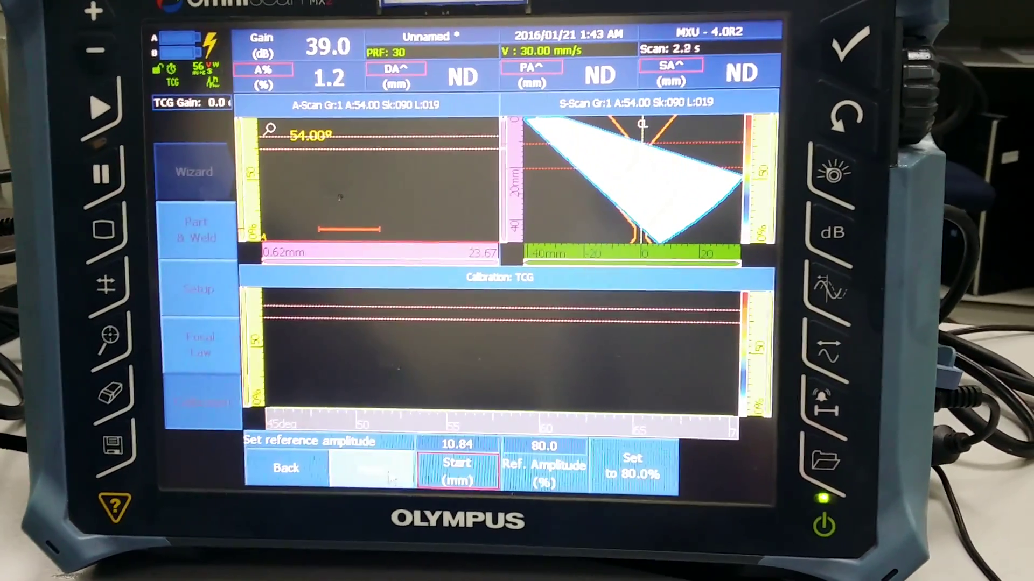
pyautogui.click(464, 462)
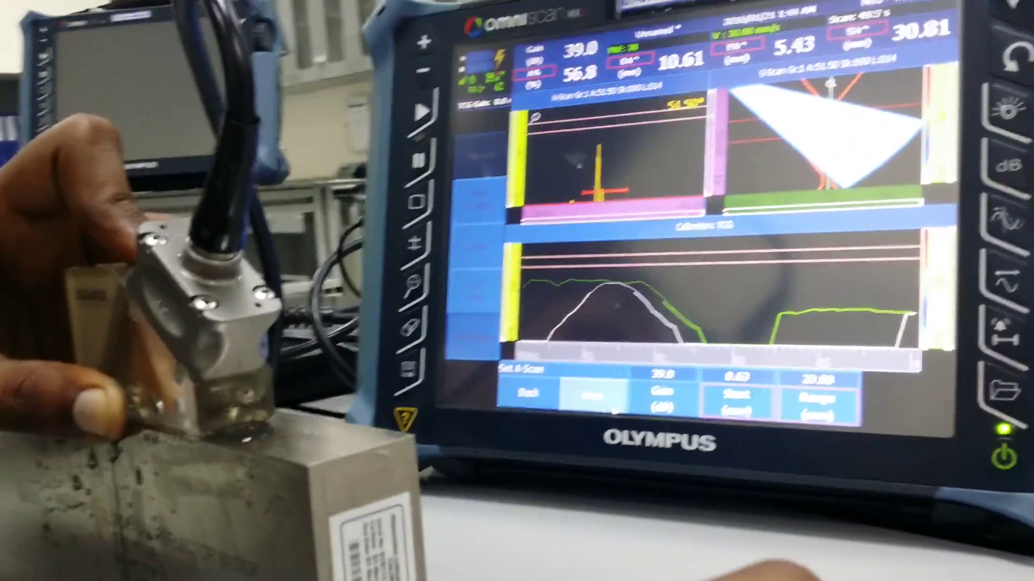
# - Advance the calibration to the Set gate A on Echo step
pyautogui.click(614, 411)
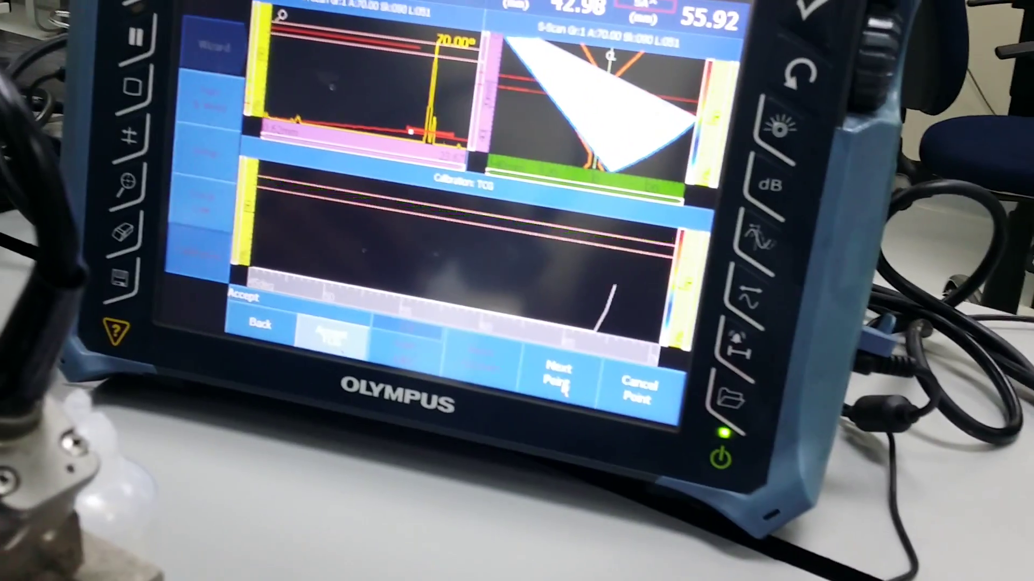
# - Accept the recorded TCG point covering 45° to 70°
pyautogui.press('Return')
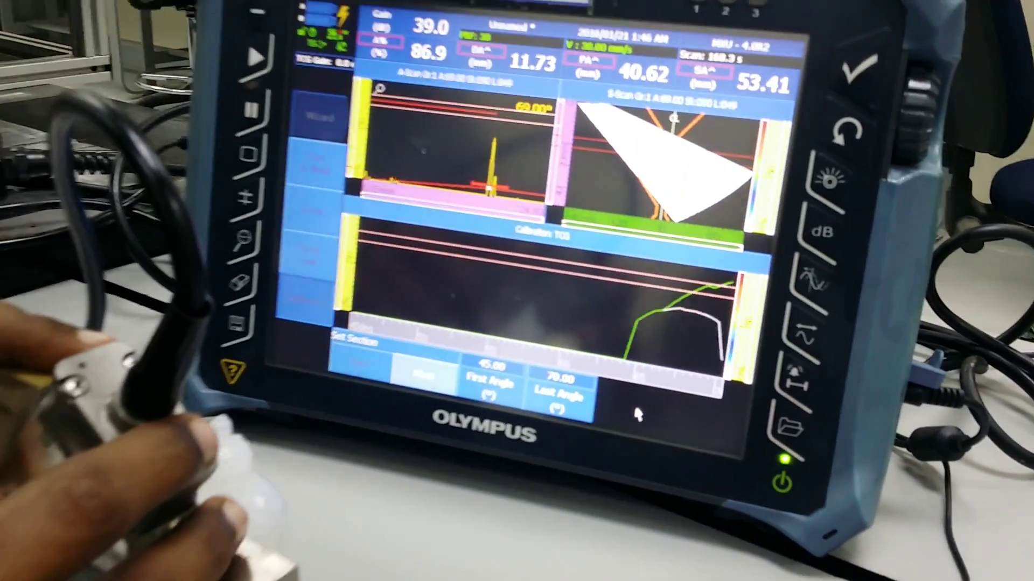